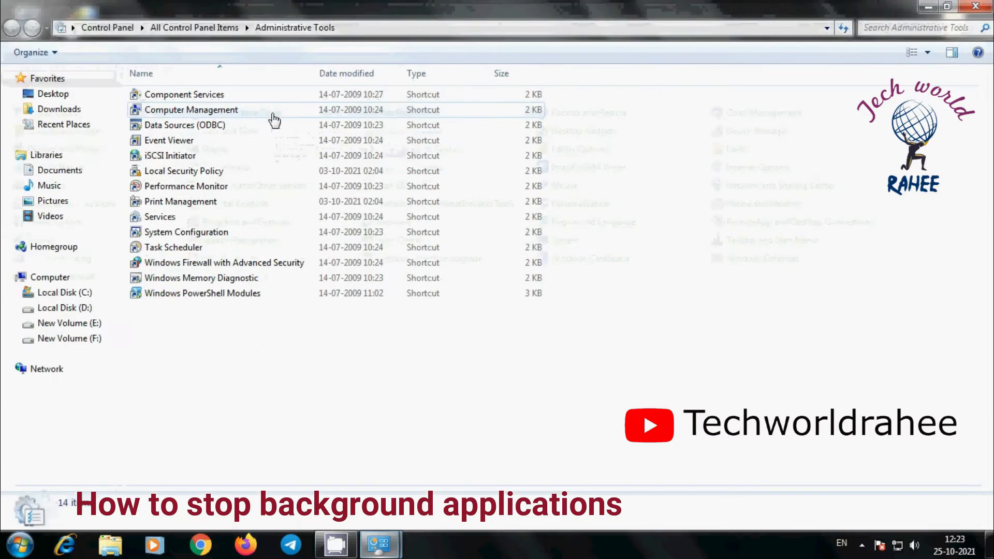
- Stop the Background Intelligent Transfer Service from the local services list in Component Services
double_click(214, 99)
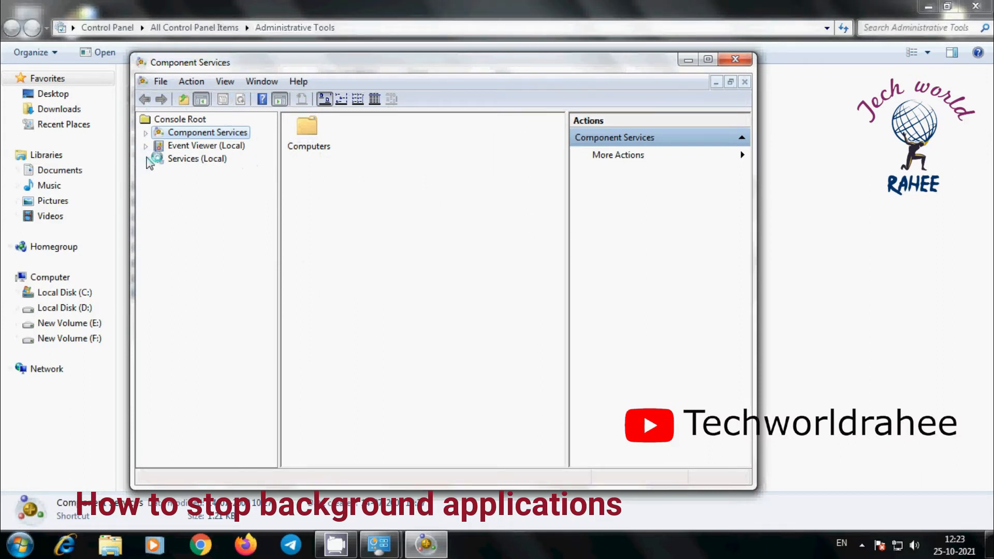
click(193, 159)
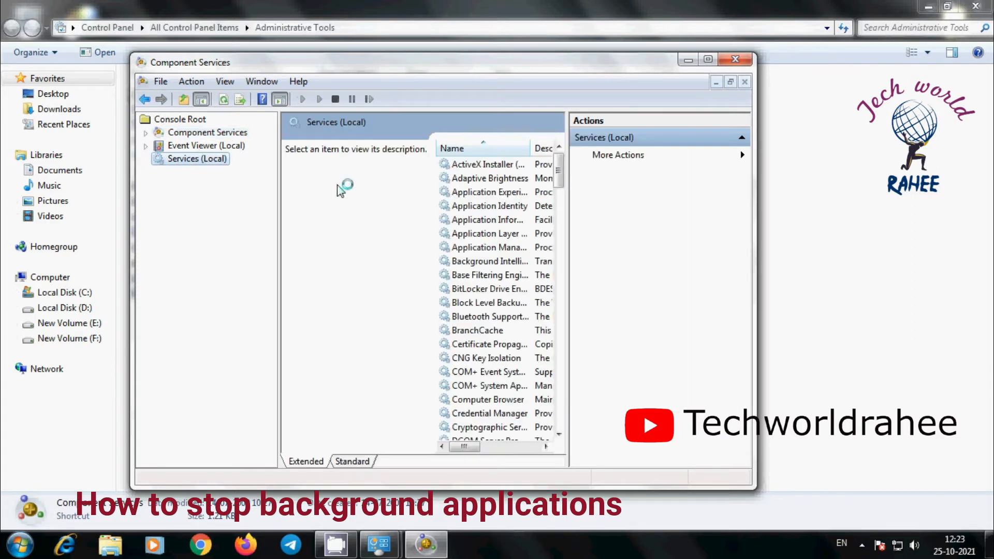
double_click(490, 260)
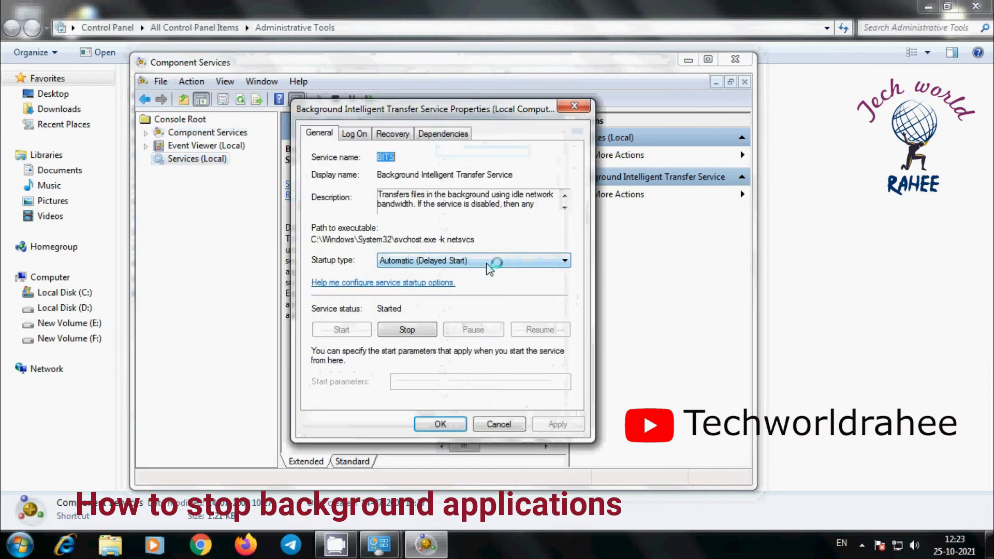
drag(365, 107, 682, 106)
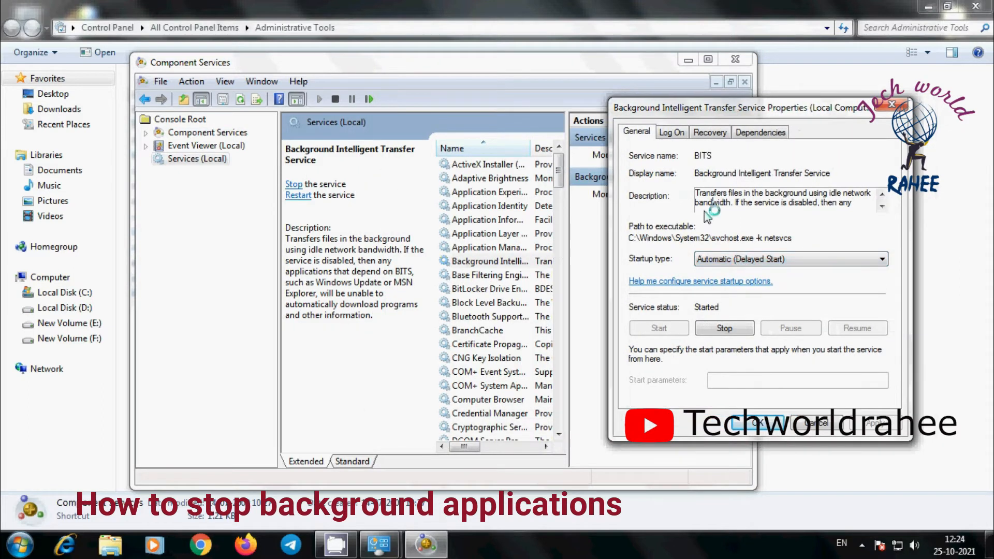
click(722, 329)
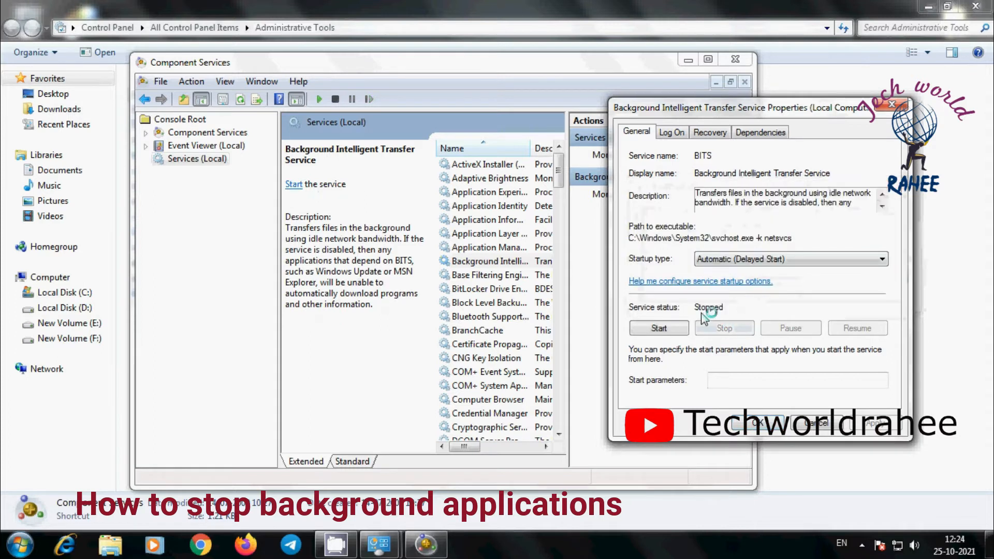
- Start the Background Intelligent Transfer Service again, then close its properties, Component Services and Administrative Tools
click(662, 330)
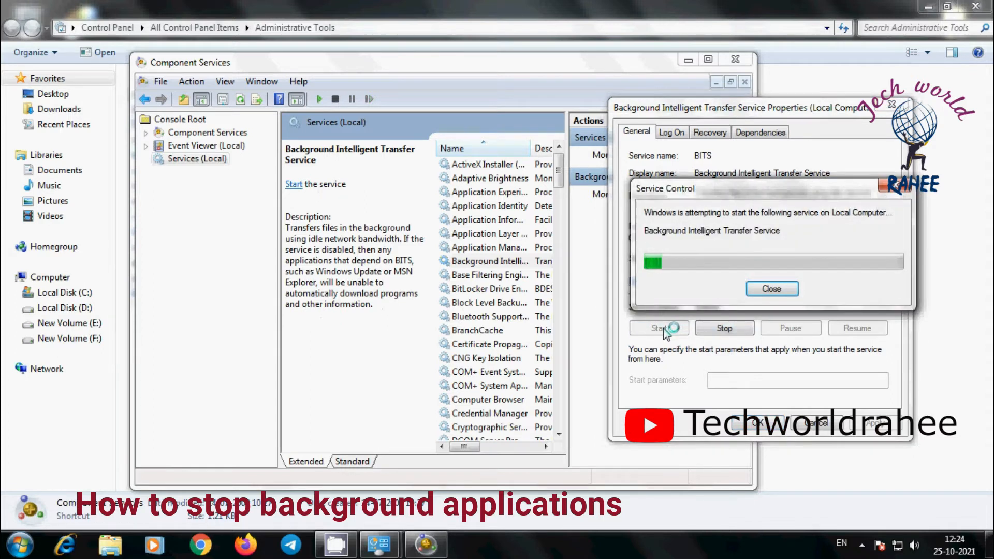
click(753, 425)
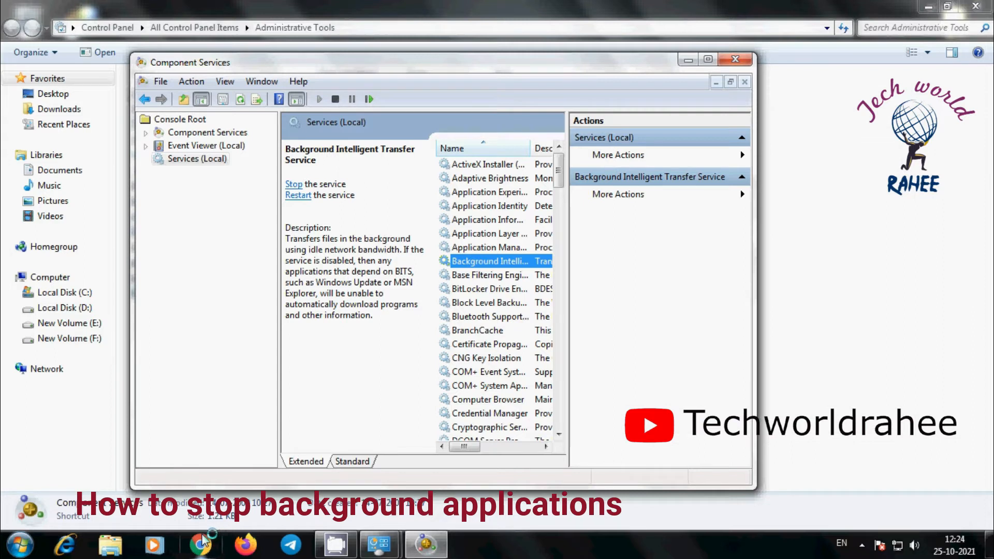
click(746, 60)
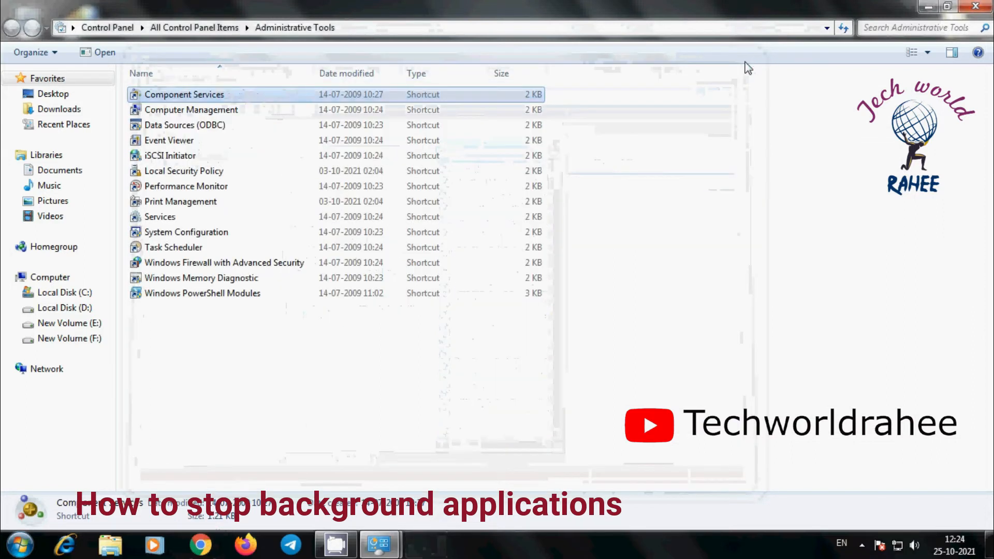
click(974, 6)
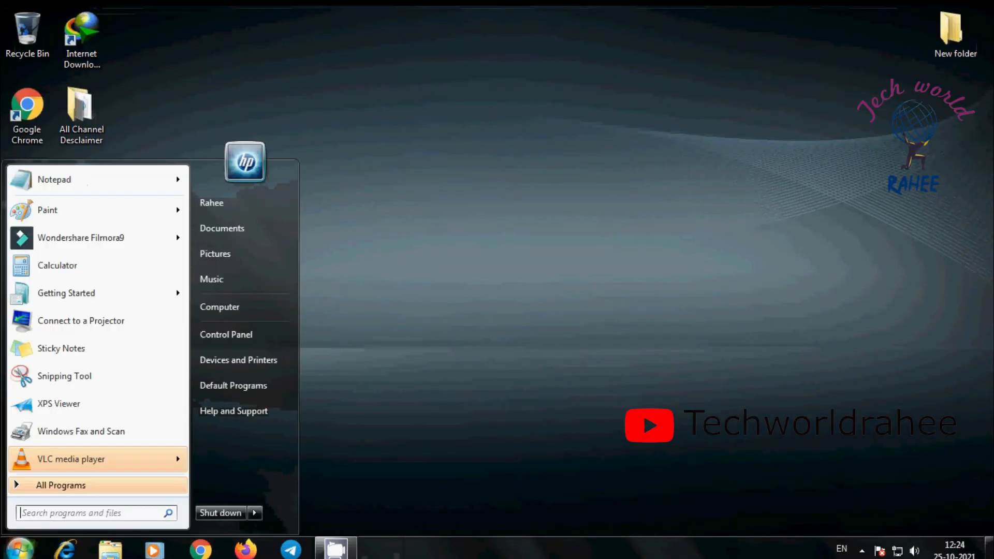
- In Control Panel's Performance Options, adjust visual effects for best performance but enable Show thumbnails instead of icons, and apply
click(249, 335)
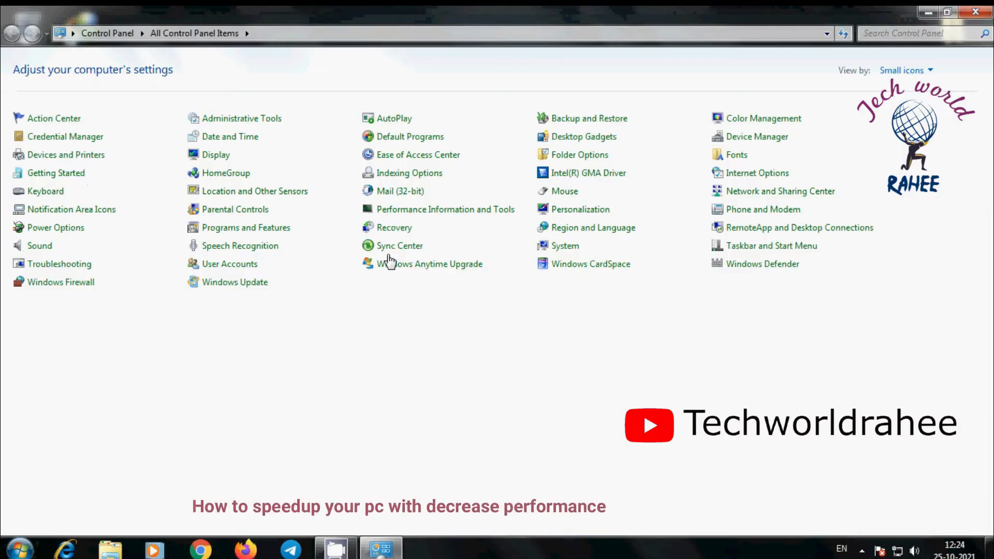
click(447, 221)
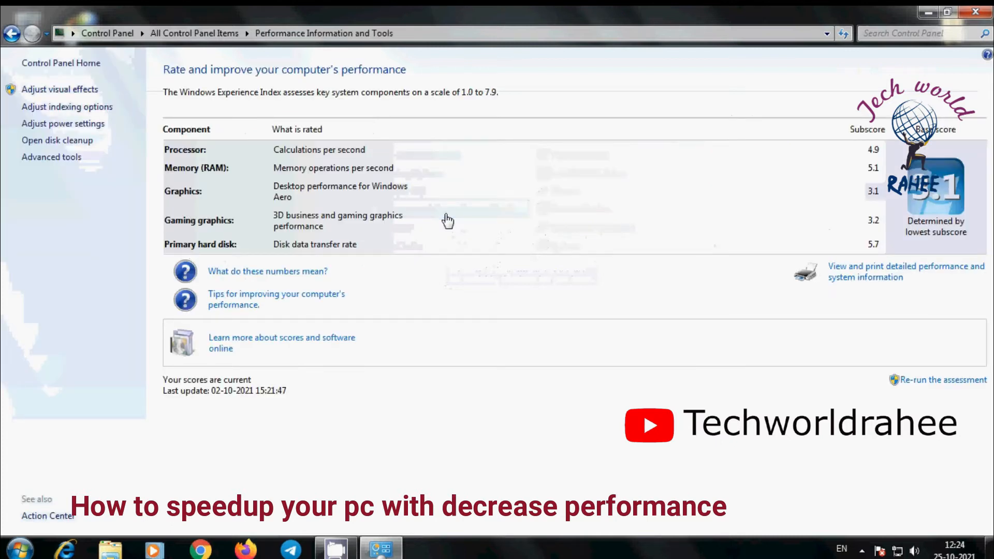
click(60, 92)
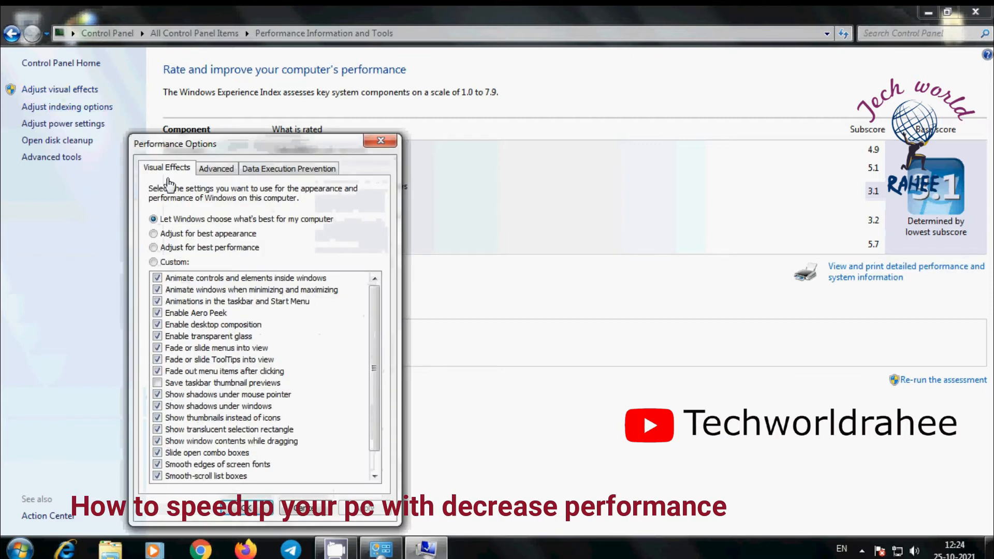
click(154, 248)
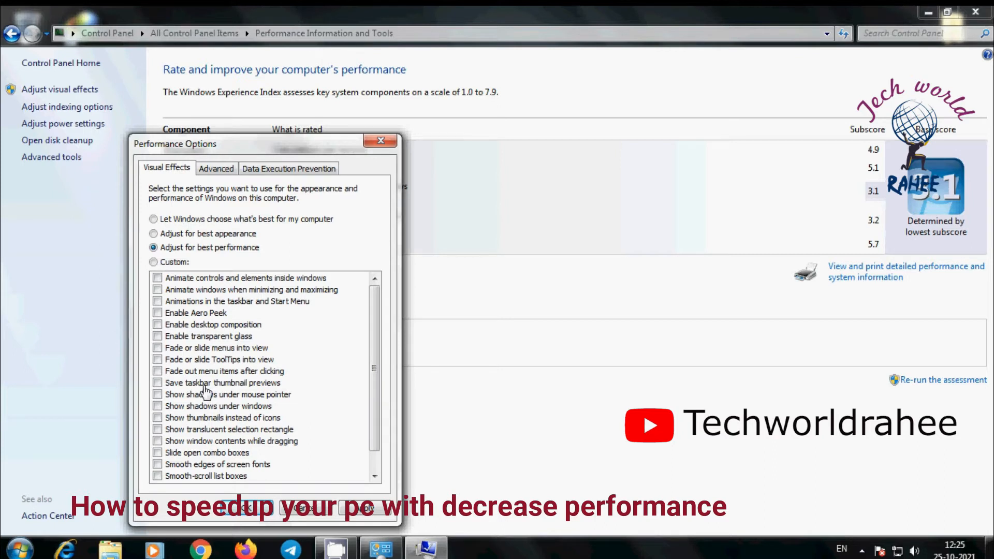
click(158, 418)
click(365, 508)
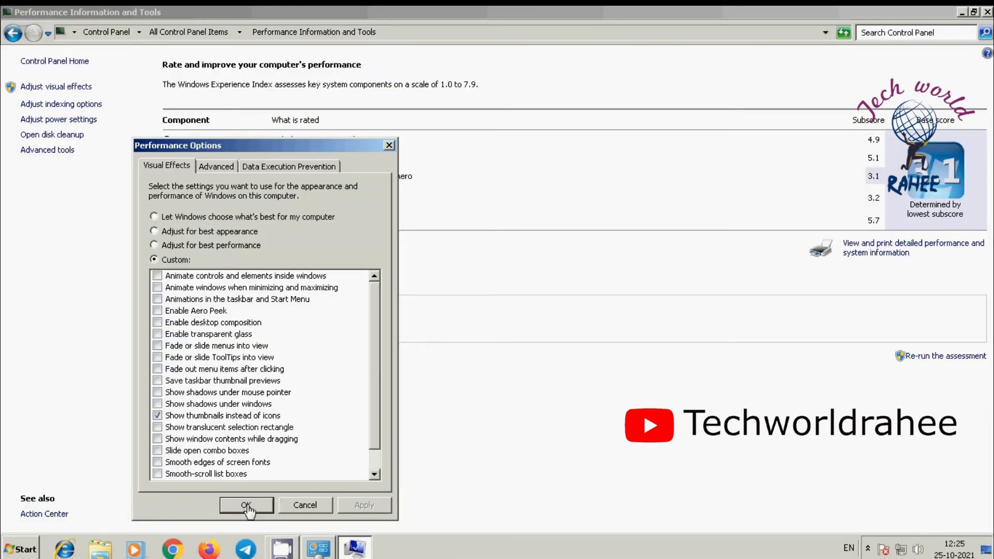
click(246, 506)
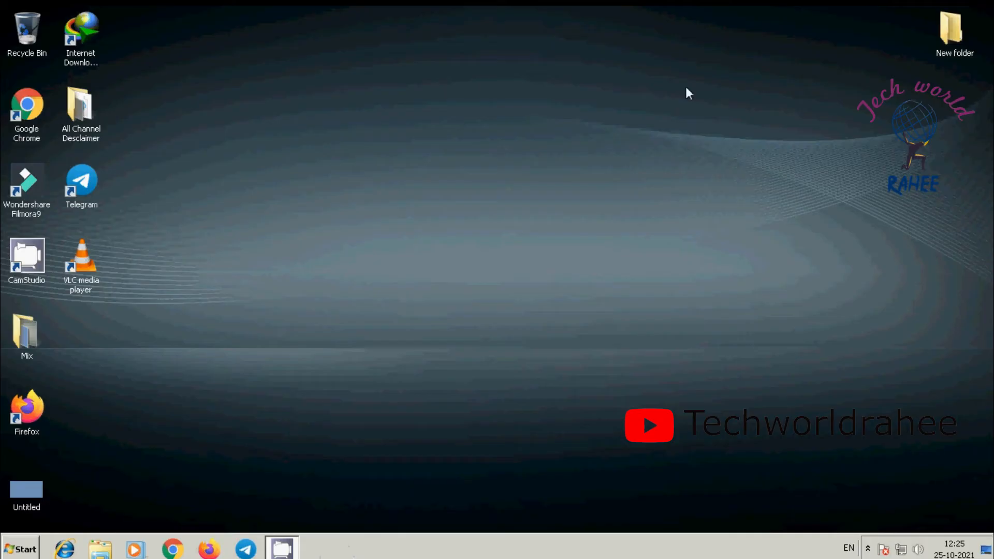
- Set the visual effects in Control Panel's Performance Options to Let Windows choose what's best for my computer
key(super)
click(266, 359)
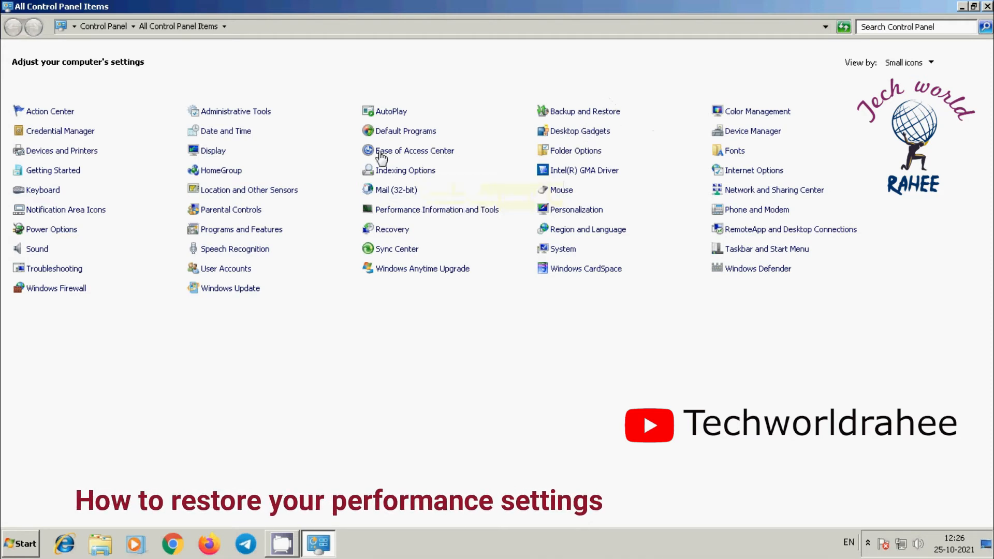
click(414, 214)
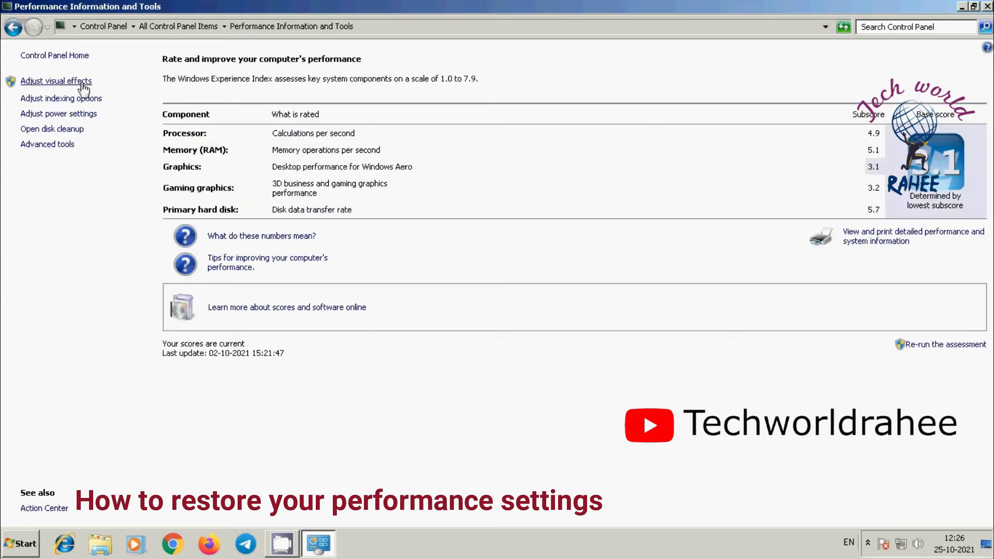
click(82, 85)
click(40, 96)
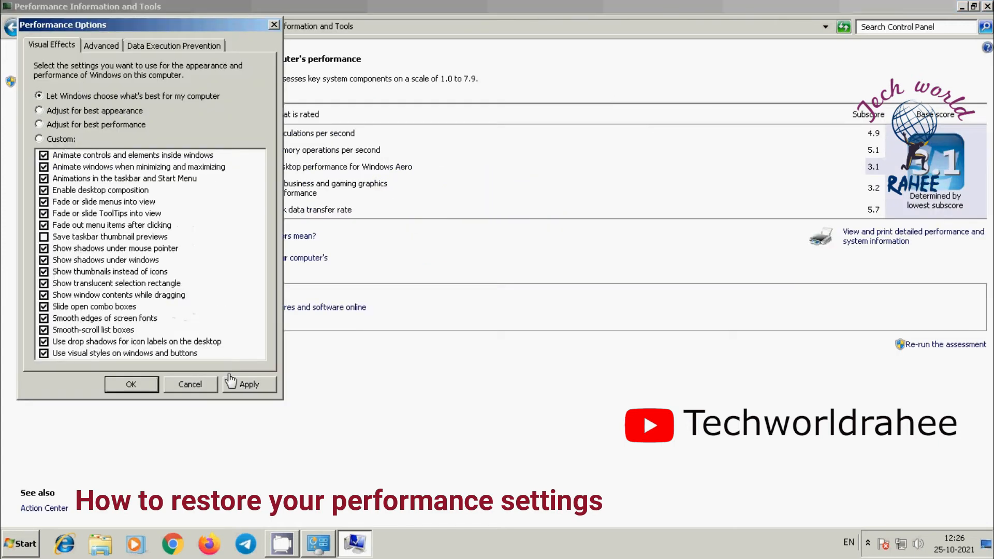
click(132, 384)
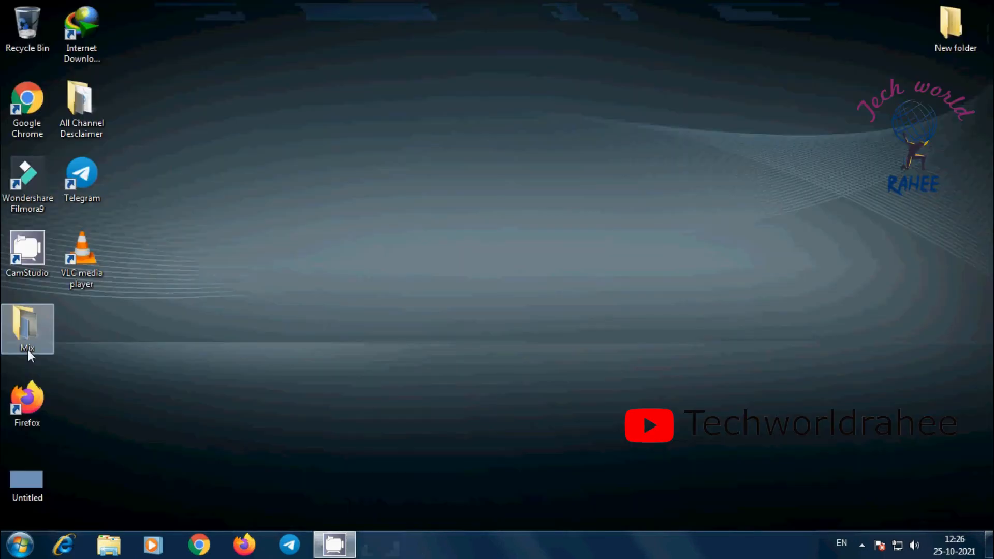
- Apply the Architecture Aero theme in the desktop's Personalization settings and minimize the window to view the desktop
right_click(506, 142)
click(533, 334)
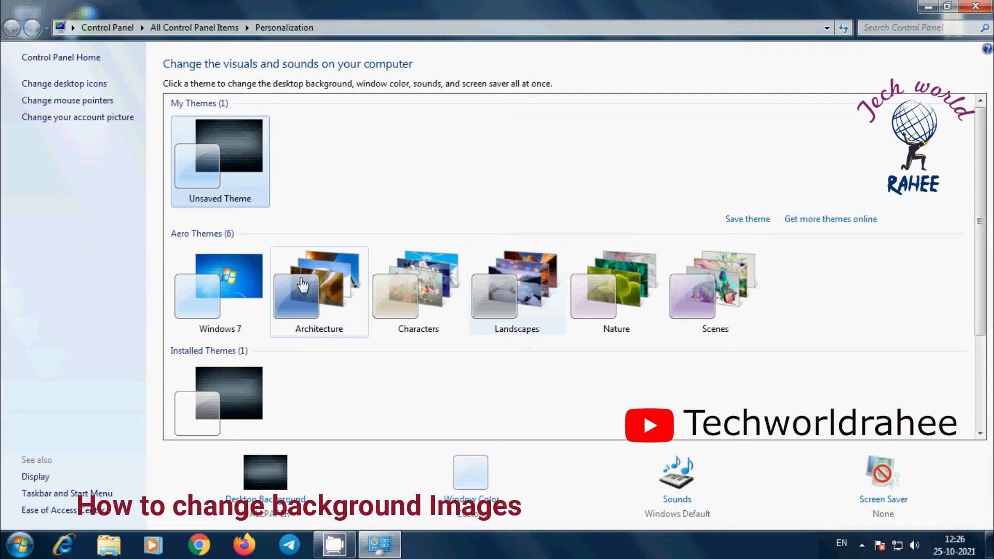
click(303, 284)
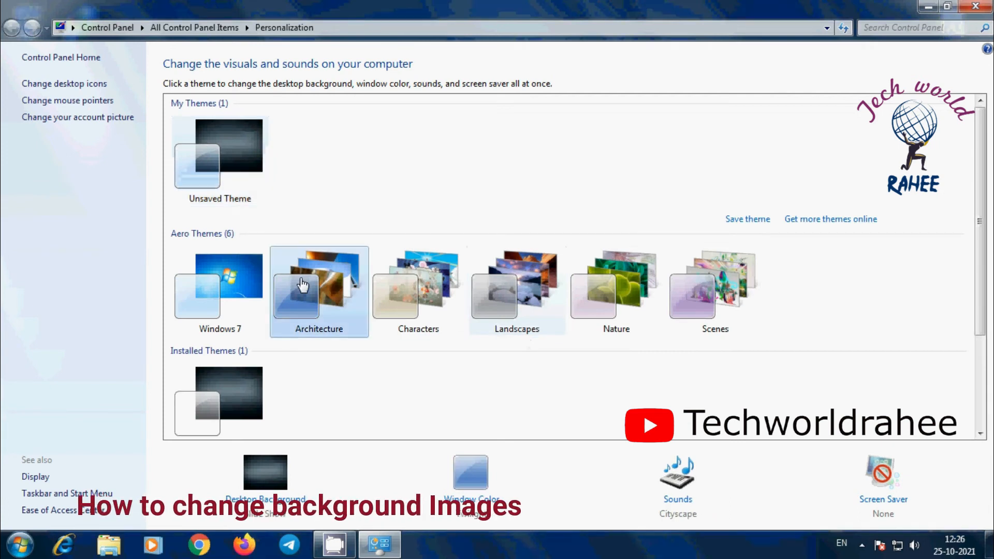
click(928, 6)
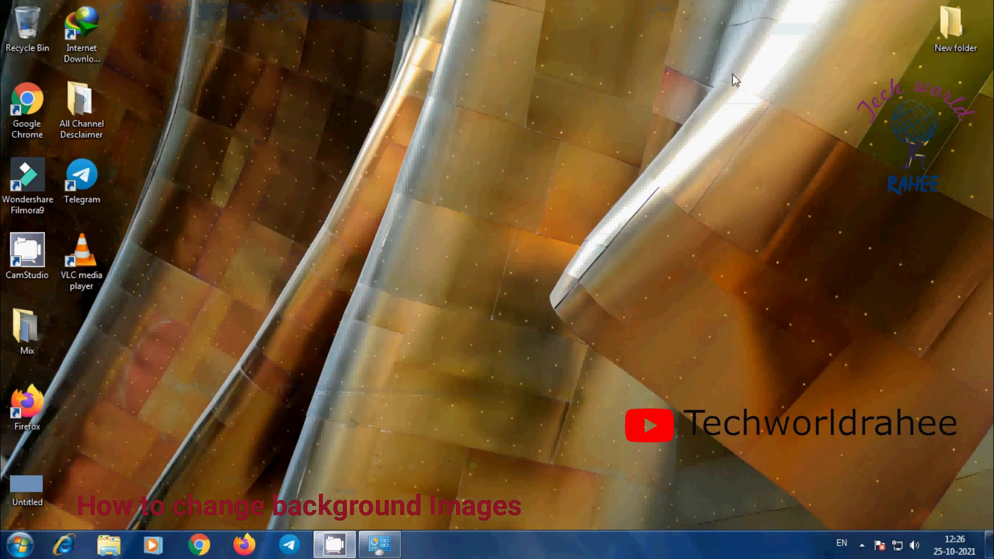
- Reapply the Unsaved Theme under My Themes and close the Personalization window
click(380, 544)
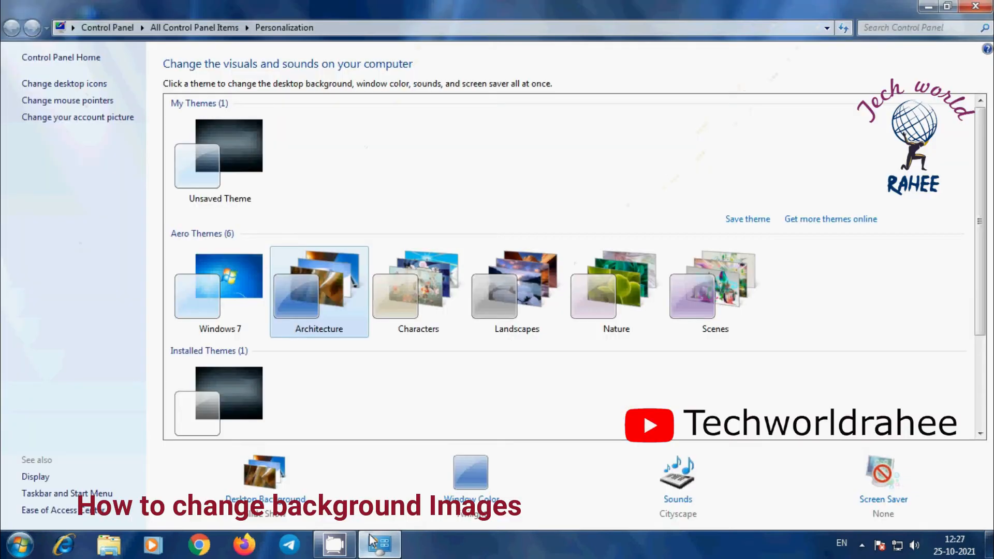
click(240, 160)
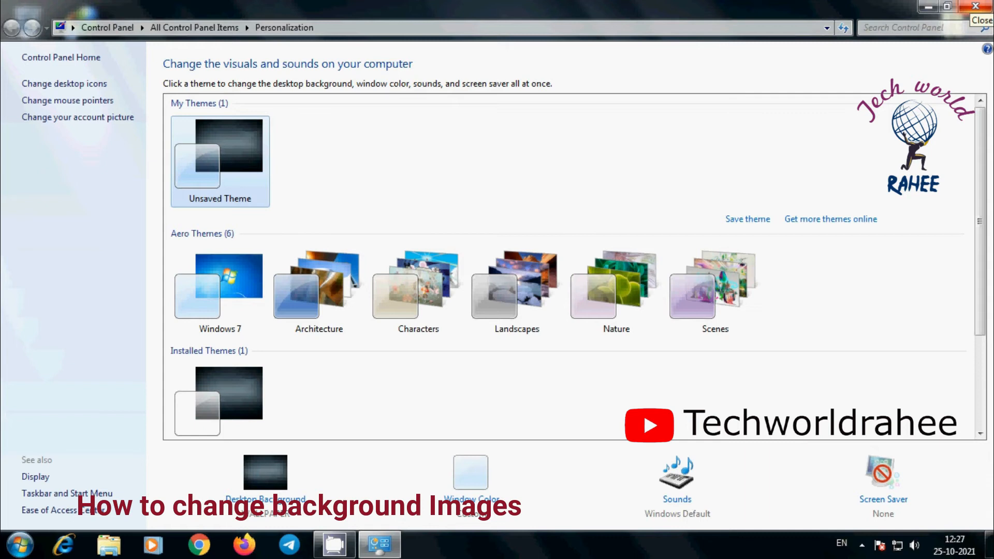
click(975, 7)
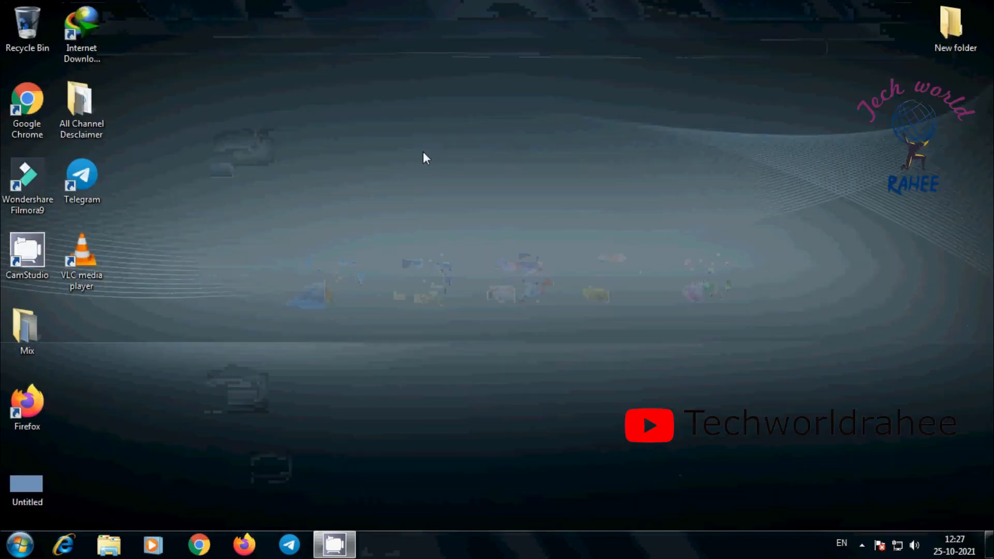
- Open the Internet time settings of the system clock and synchronize with the time-nw.nist.gov server
right_click(954, 552)
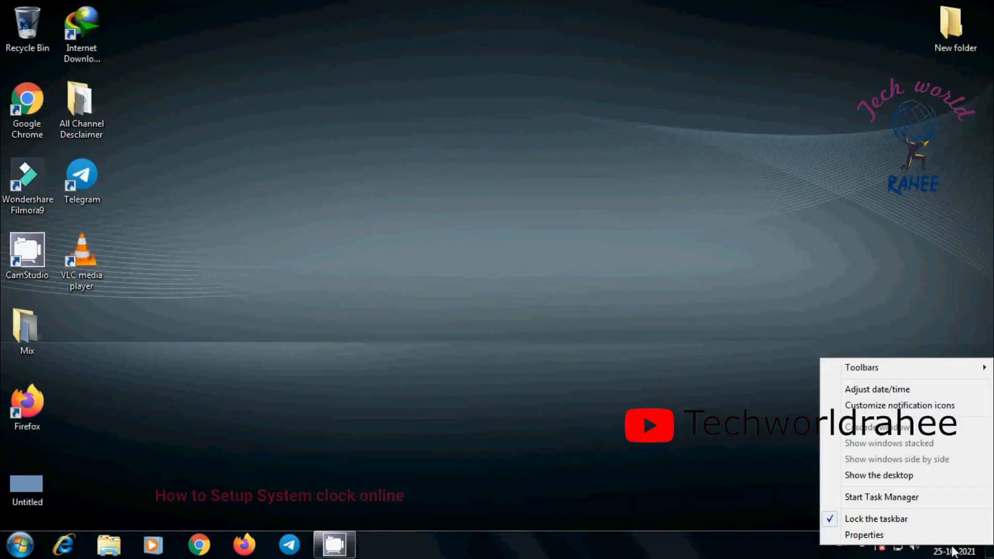
click(889, 393)
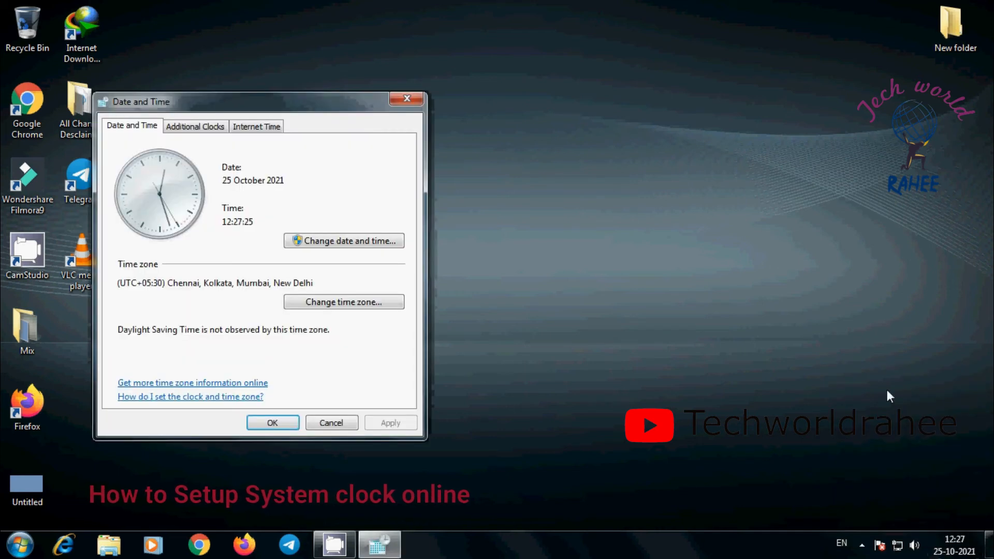
click(259, 126)
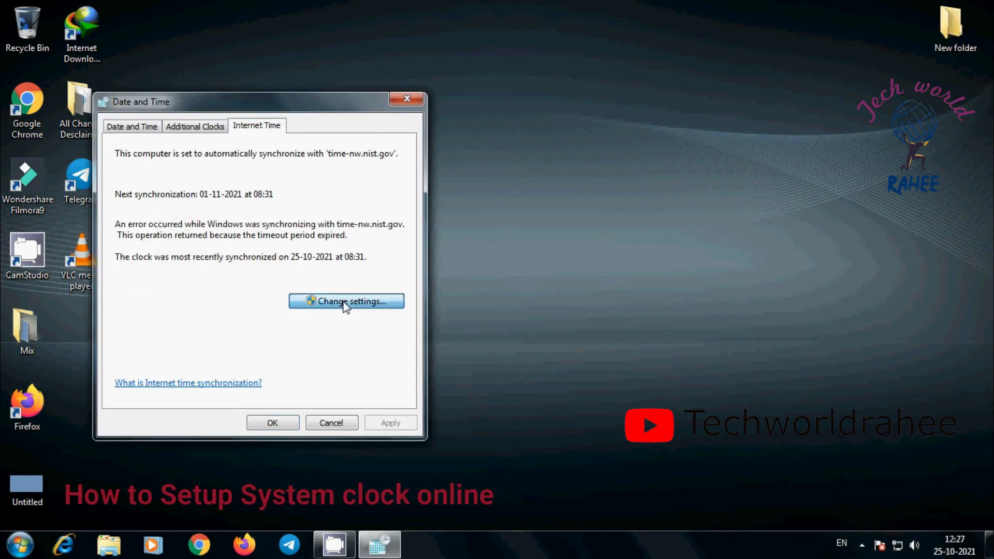
click(345, 302)
click(356, 188)
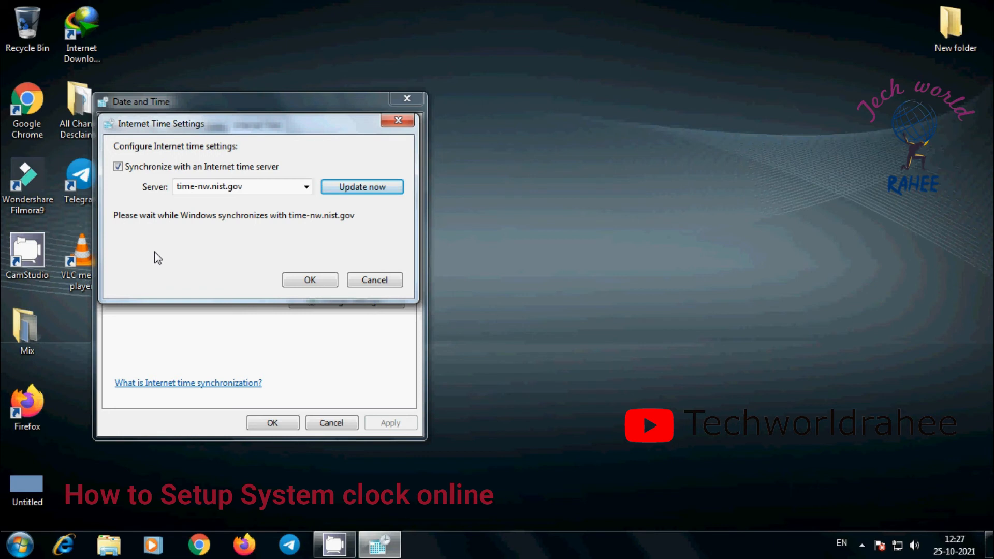
- Change the Internet time server to time.windows.com and confirm the Date and Time settings
click(306, 186)
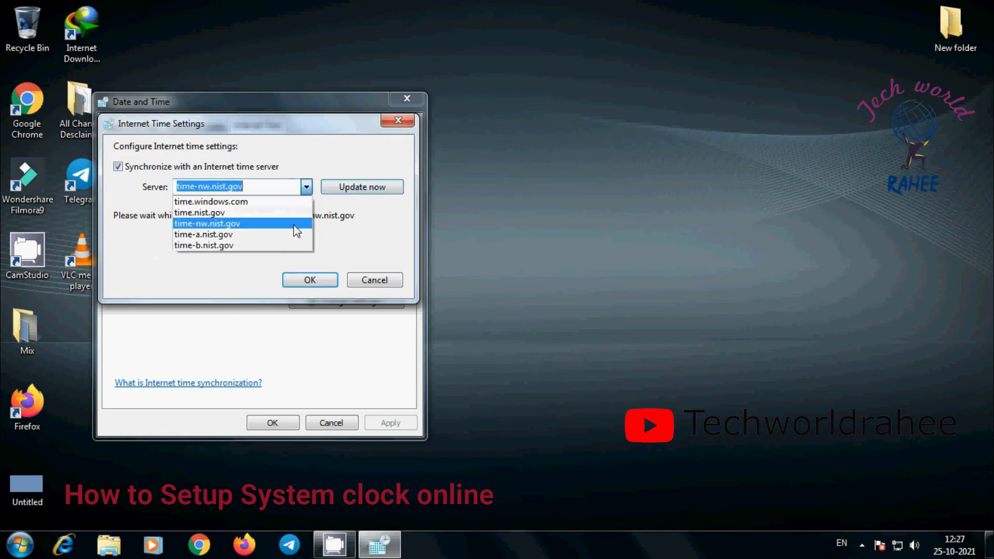
click(227, 202)
click(310, 279)
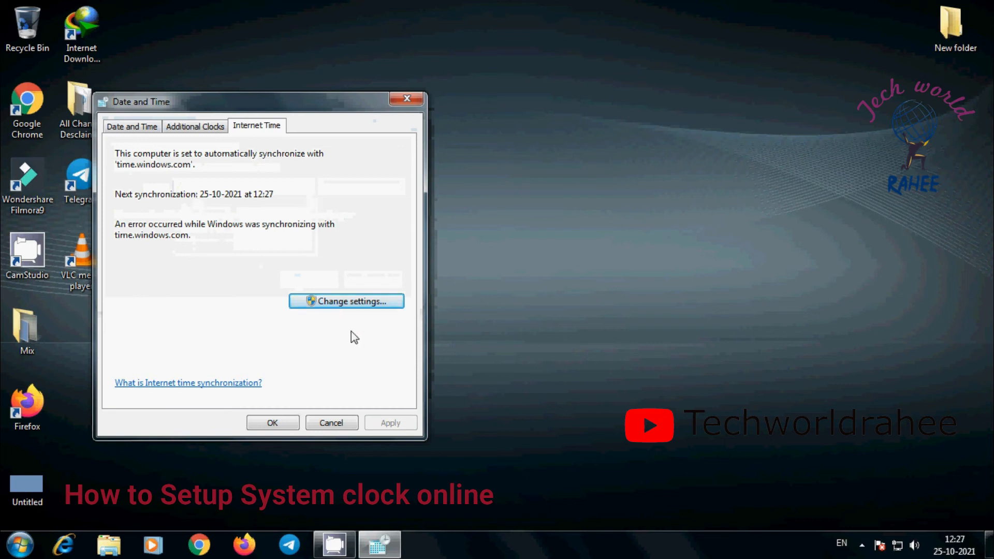
click(273, 423)
- Go to the account management page in Control Panel's User Accounts and start creating a new account
click(19, 545)
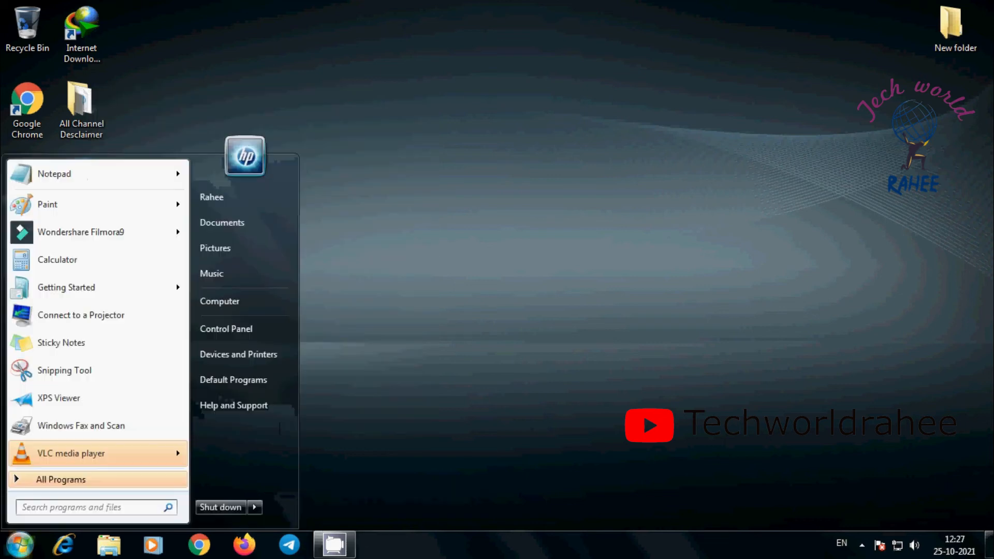
click(257, 328)
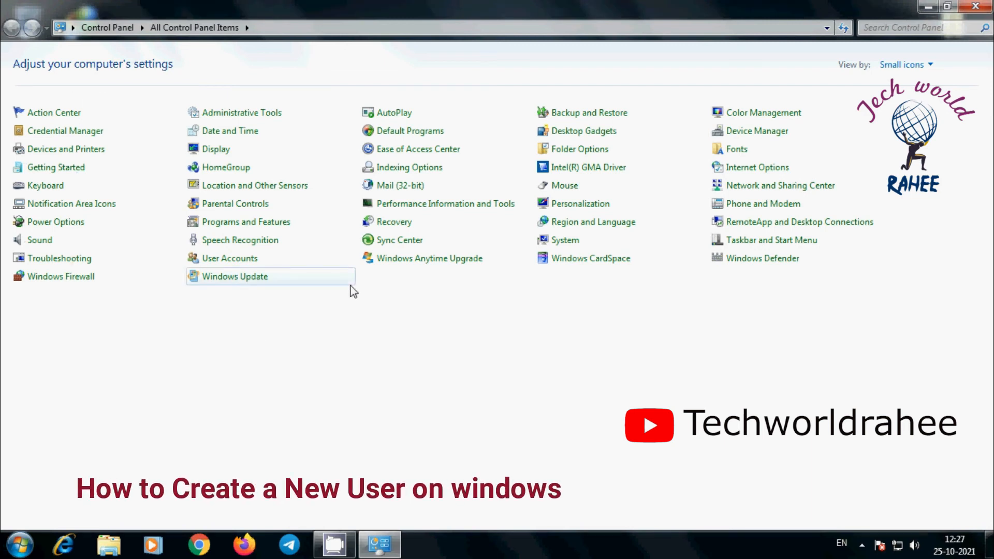
click(245, 263)
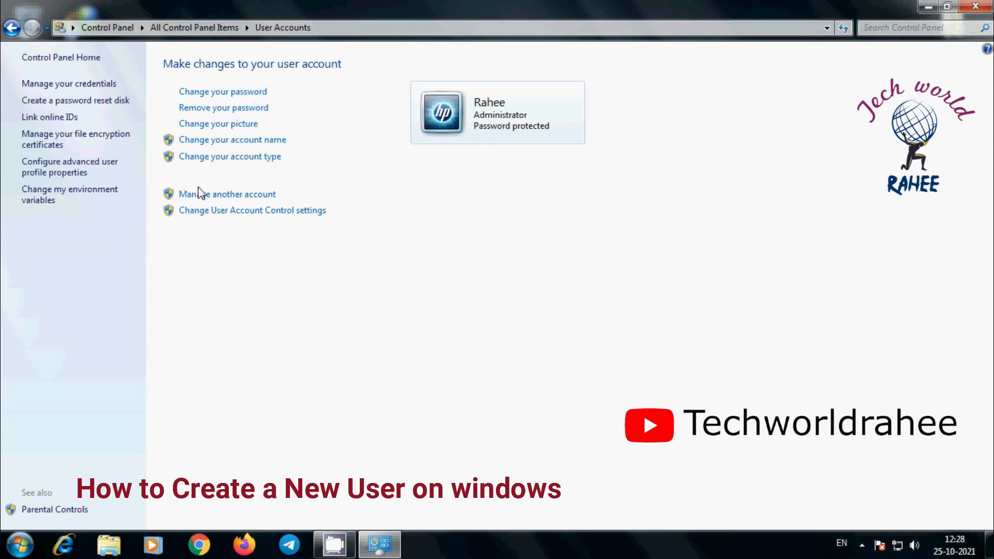
click(207, 197)
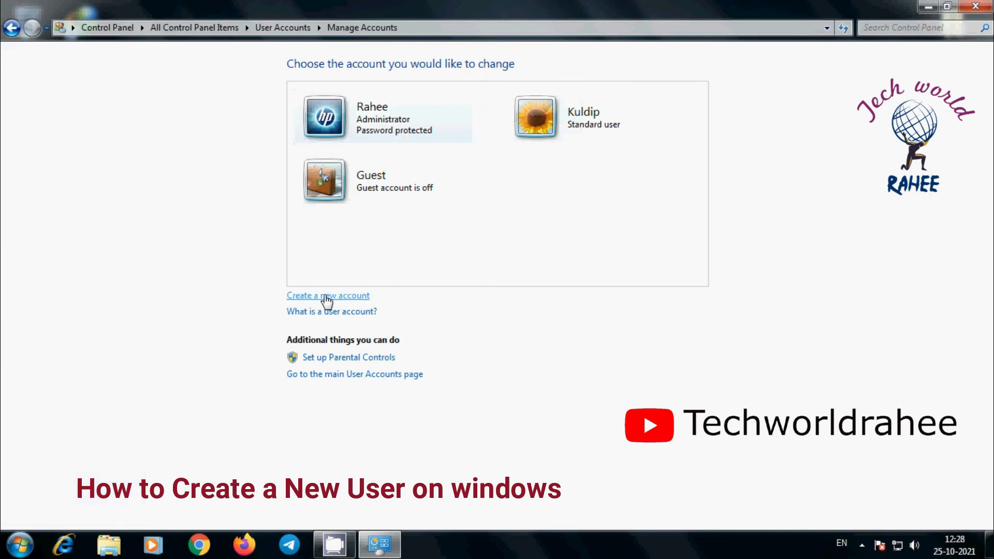
click(325, 297)
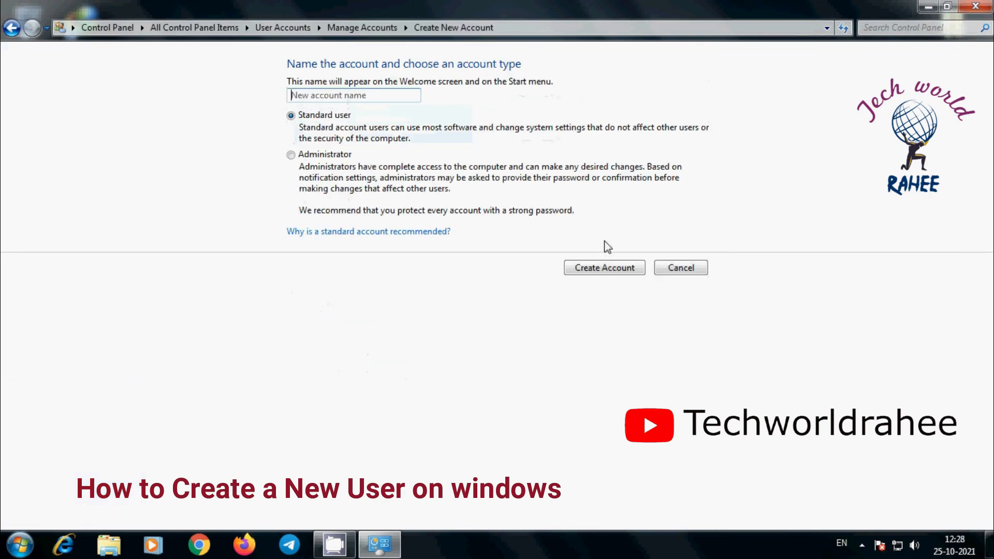
- Enter the new user's first name as the account name and create it as a Standard user account
click(601, 269)
click(640, 336)
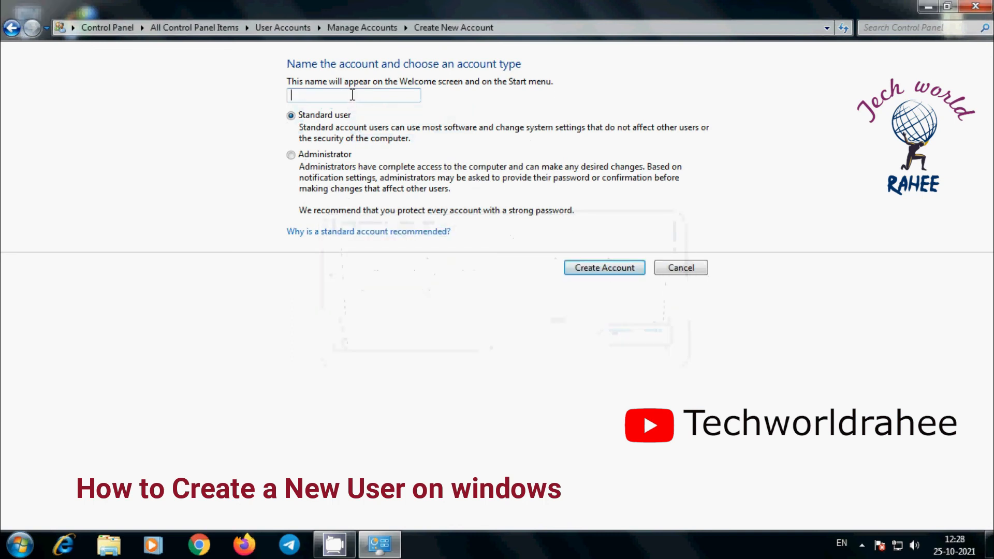
text(Pooja)
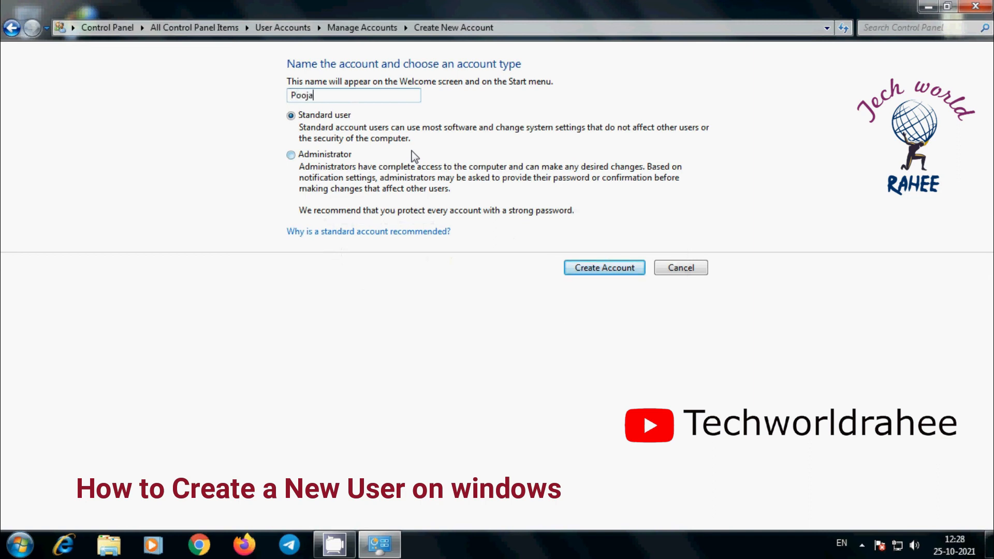
click(576, 262)
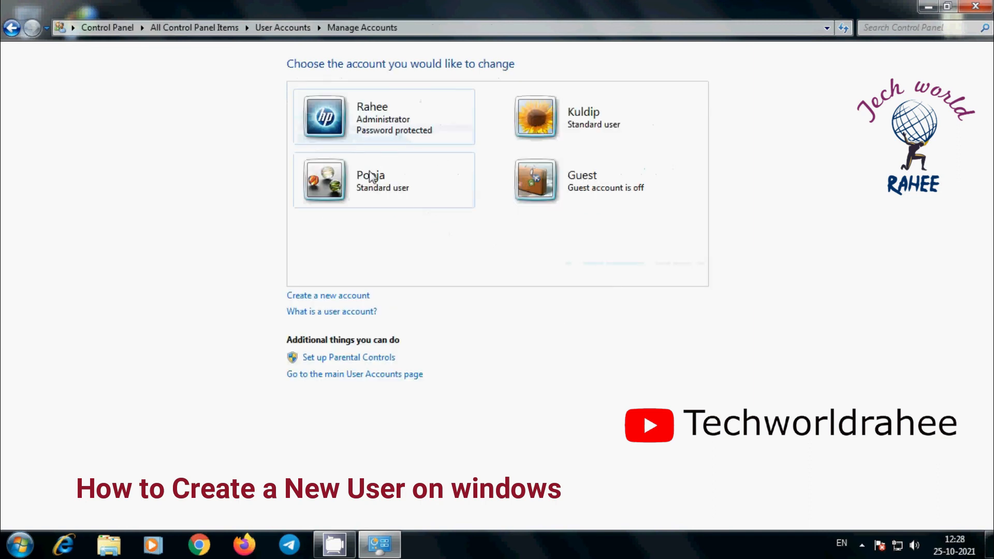
- Change the new account's picture to the Tech world globe logo image below the palm sunset picture in the Downloads folder
click(364, 183)
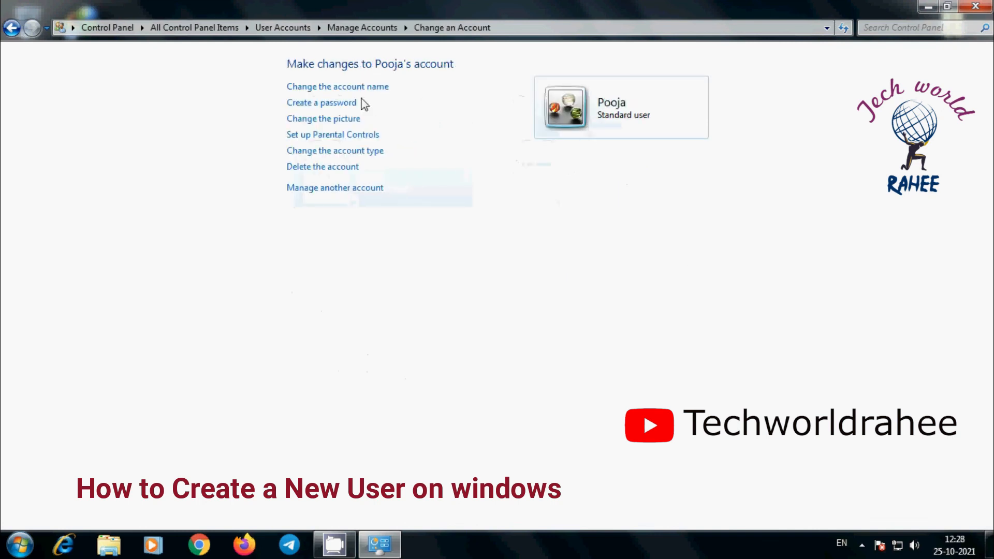
click(325, 120)
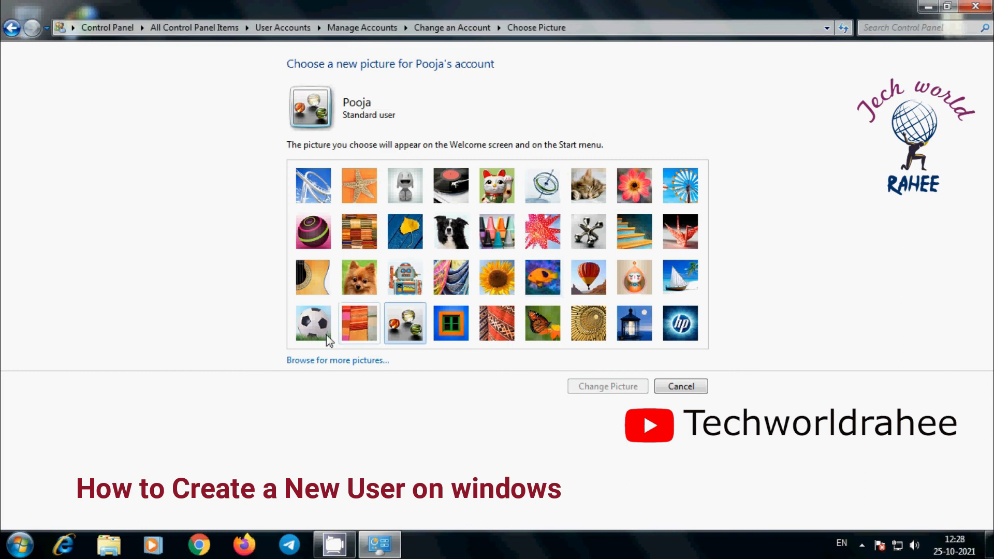
click(317, 361)
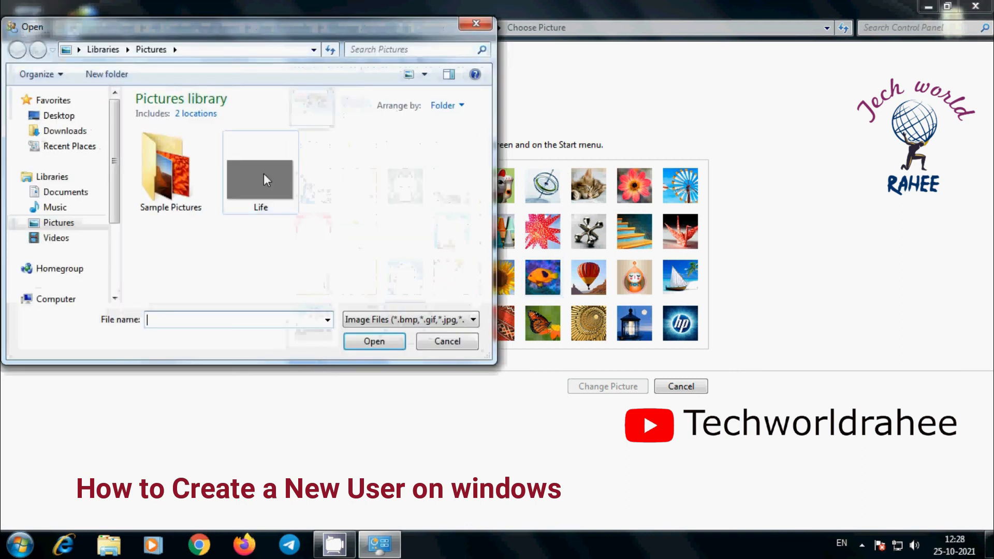
click(72, 123)
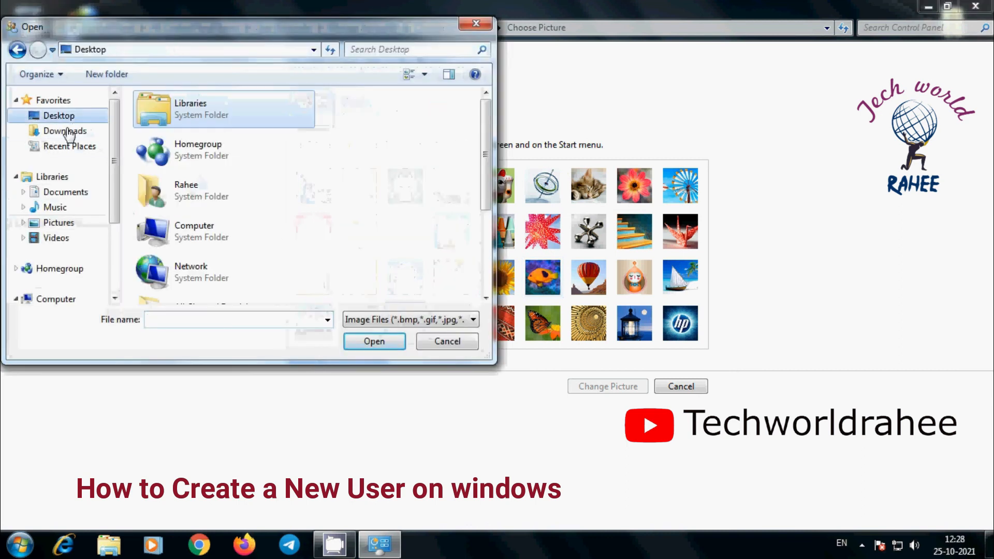
click(73, 130)
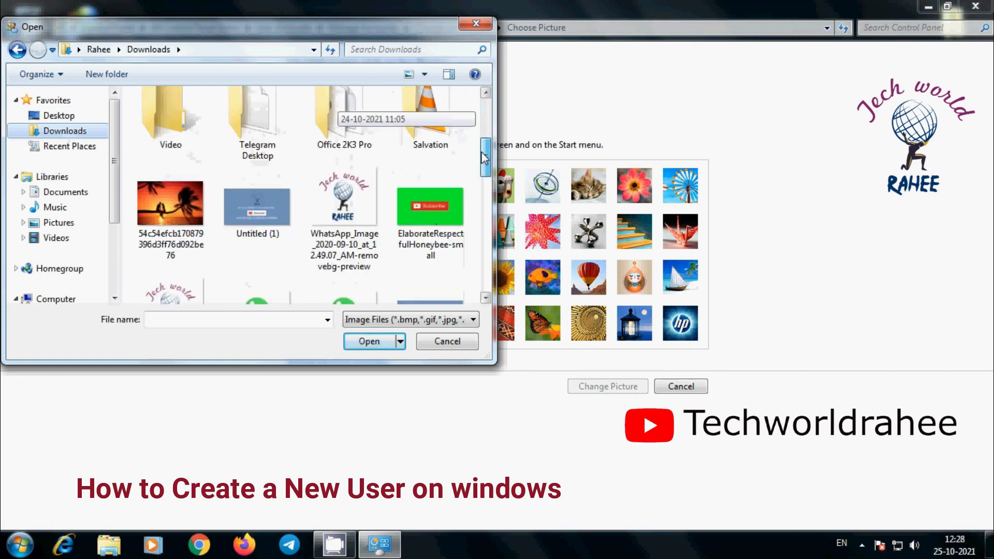
scroll(484, 158, down, 1)
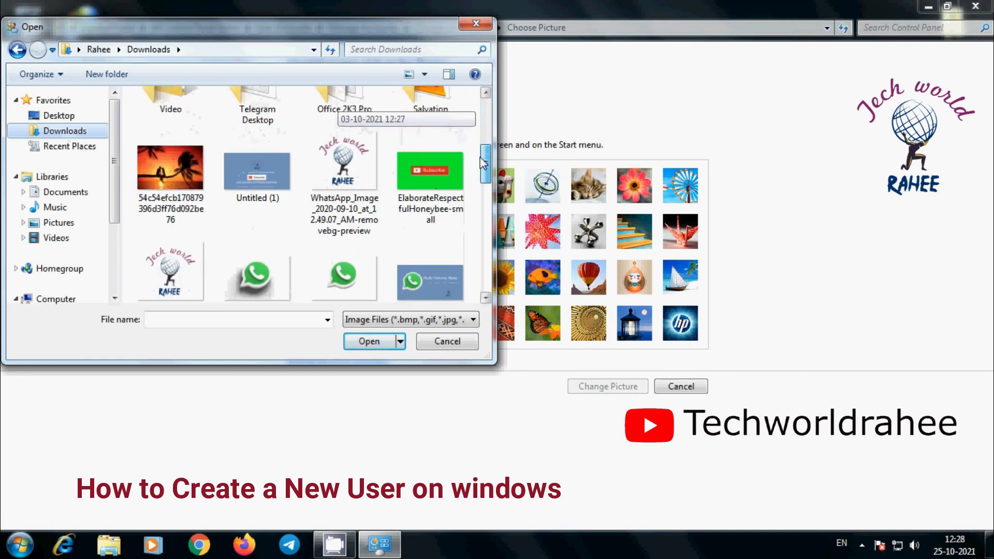
double_click(178, 261)
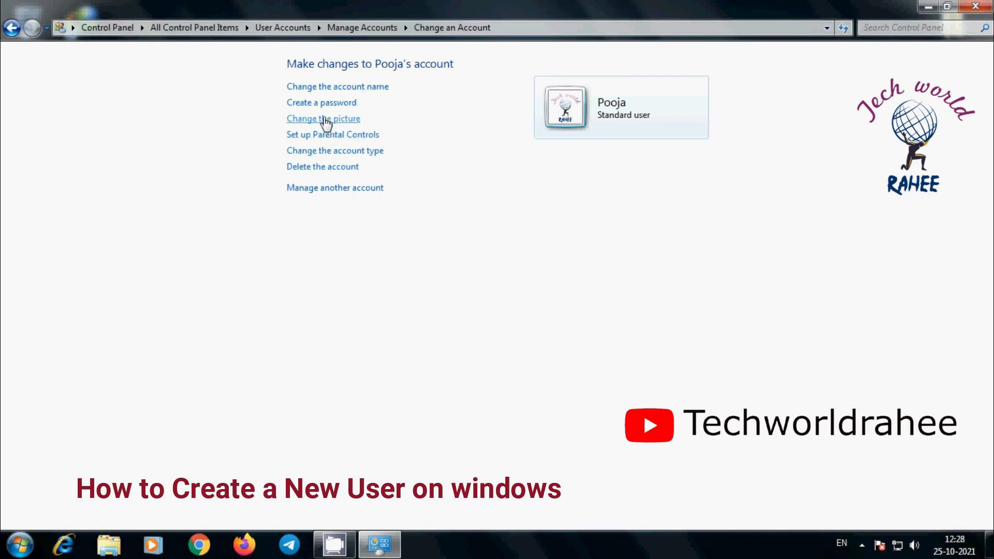
click(4, 32)
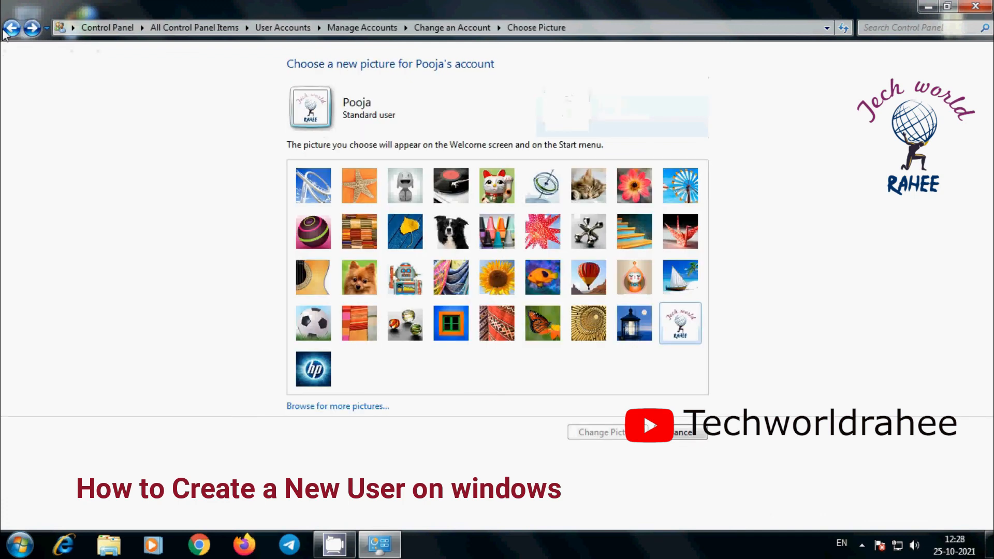